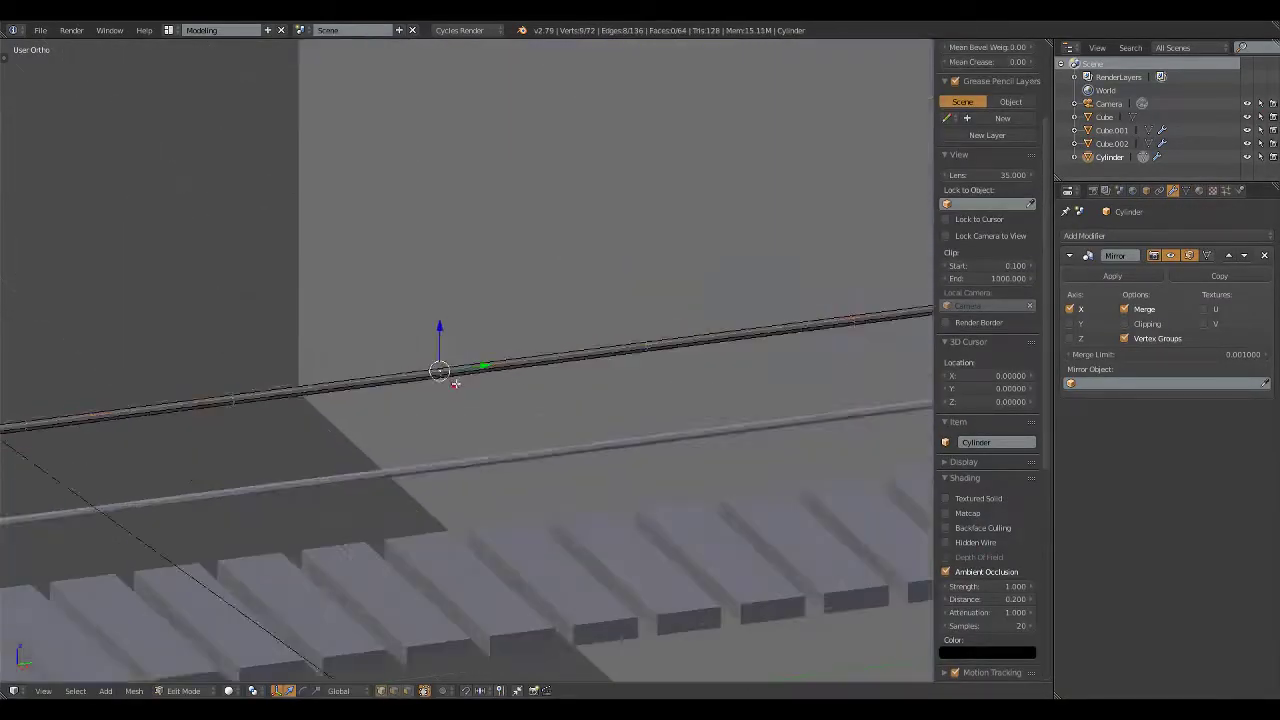
Turn on Proportional Editing so nearby bridge vertices follow with a smooth falloff
click(463, 690)
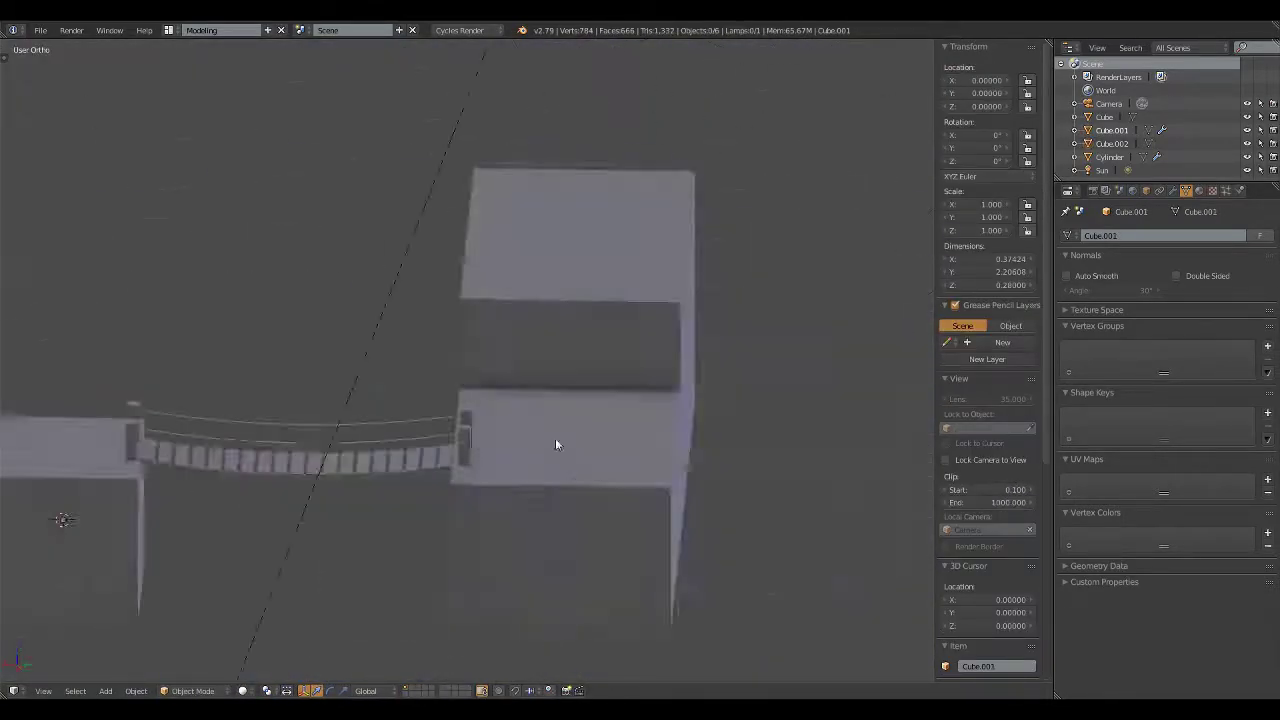
Switch to top view and leave Edit Mode on the stair step
key(KP_7)
key(Tab)
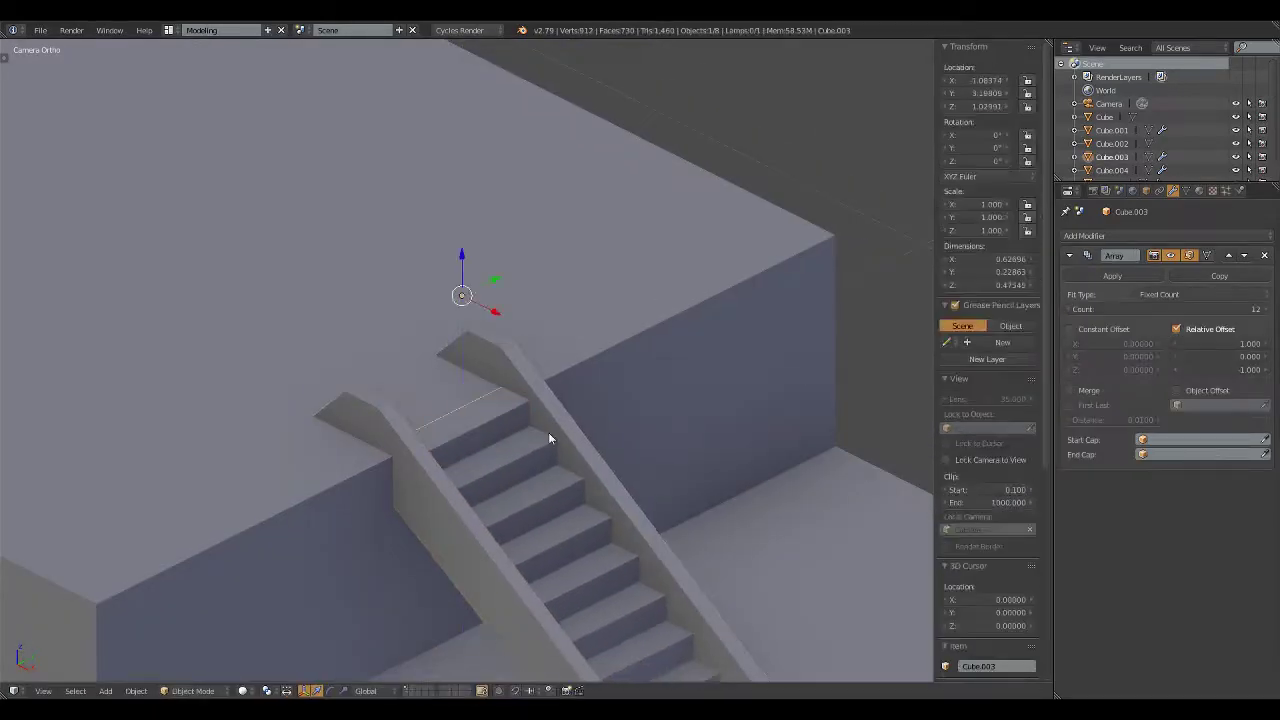
Orbit the view to inspect the staircase
mouse_move(548, 437)
middle_down()
mouse_move(523, 443)
mouse_move(626, 484)
middle_up()
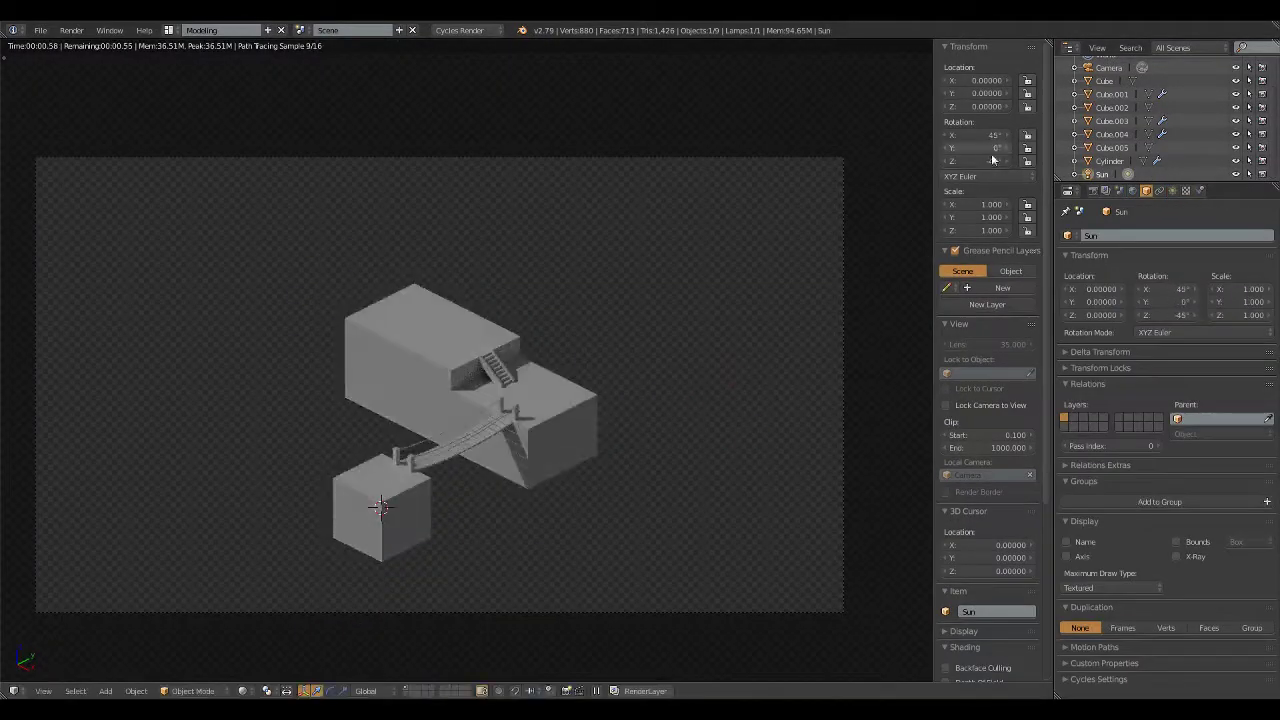
Set the Sun lamp's Z rotation to 100°
drag(990, 161, 1030, 161)
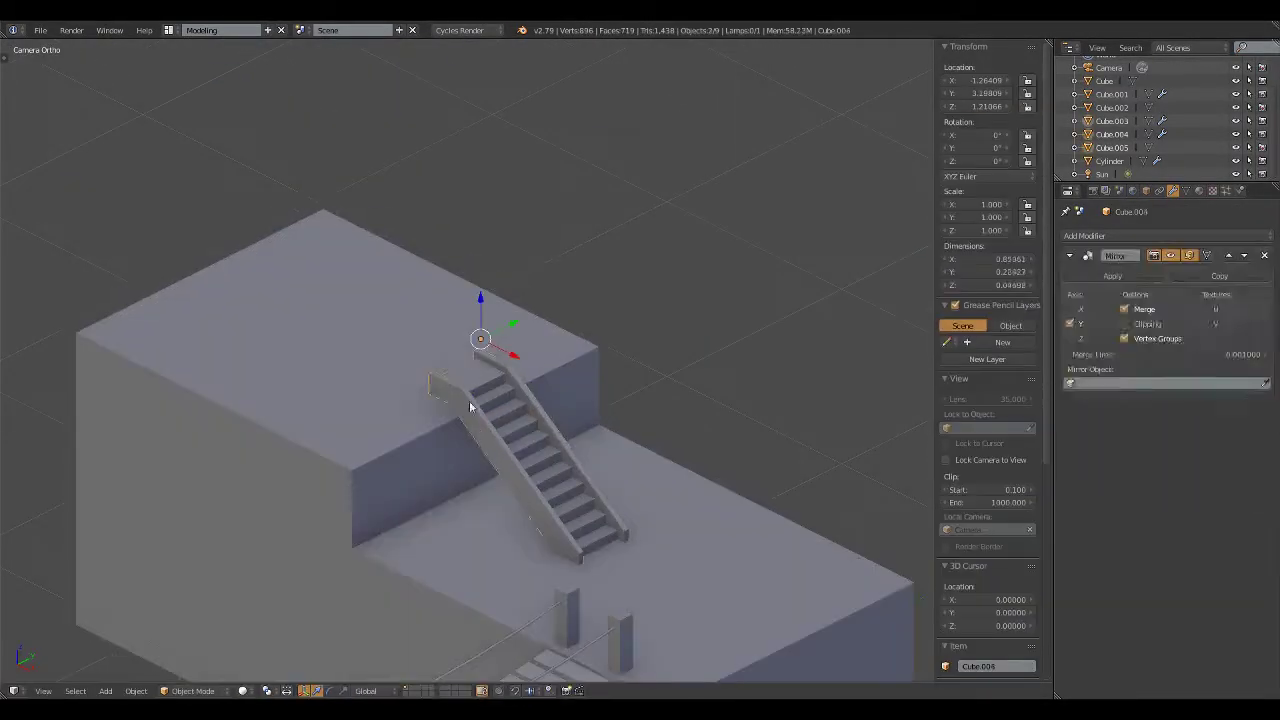
Enter Edit Mode on the railing to adjust its edges
key(Tab)
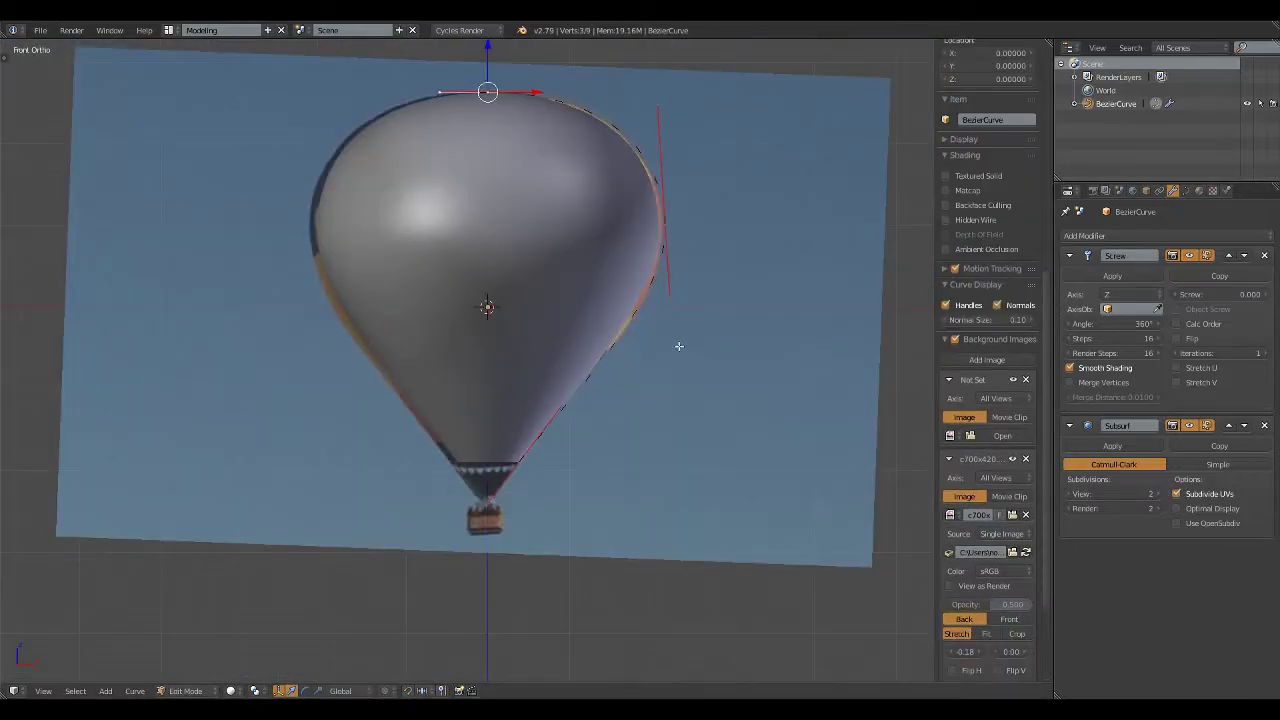
Move and scale the profile's right-side handle against the reference photo in wireframe
shift+scroll(679, 346, up, 3)
key(g)
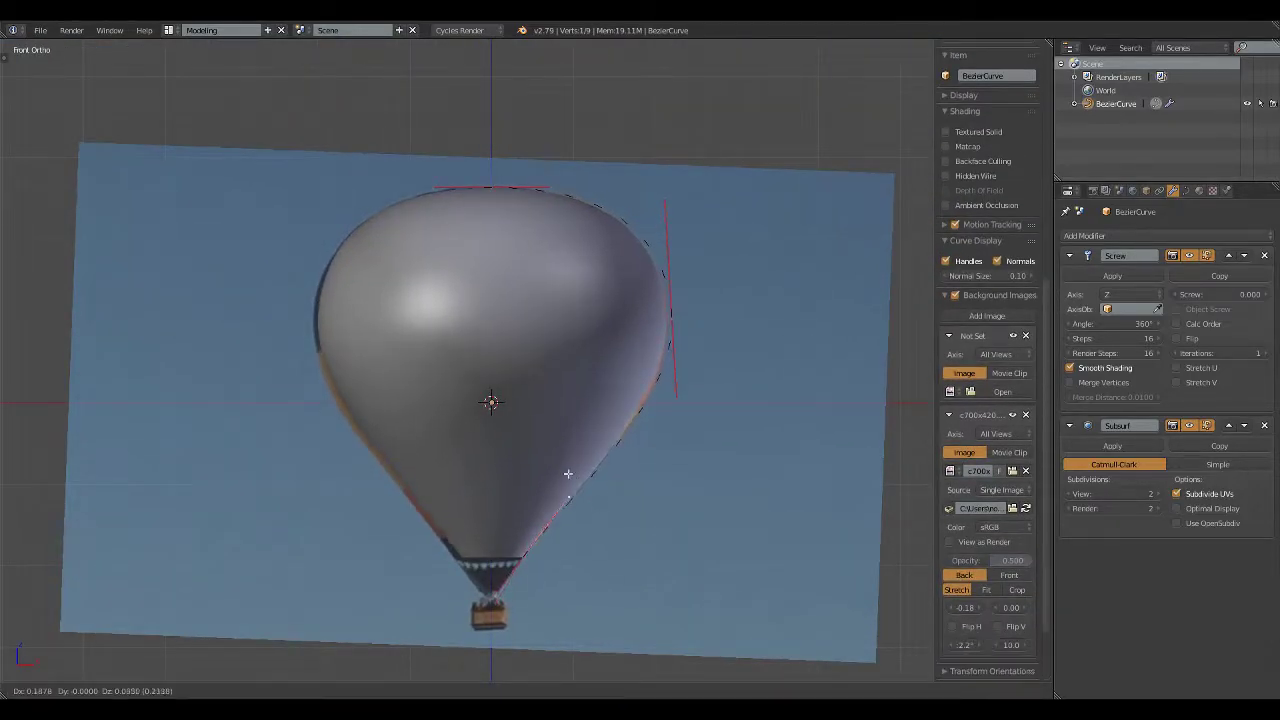
right_click(673, 303)
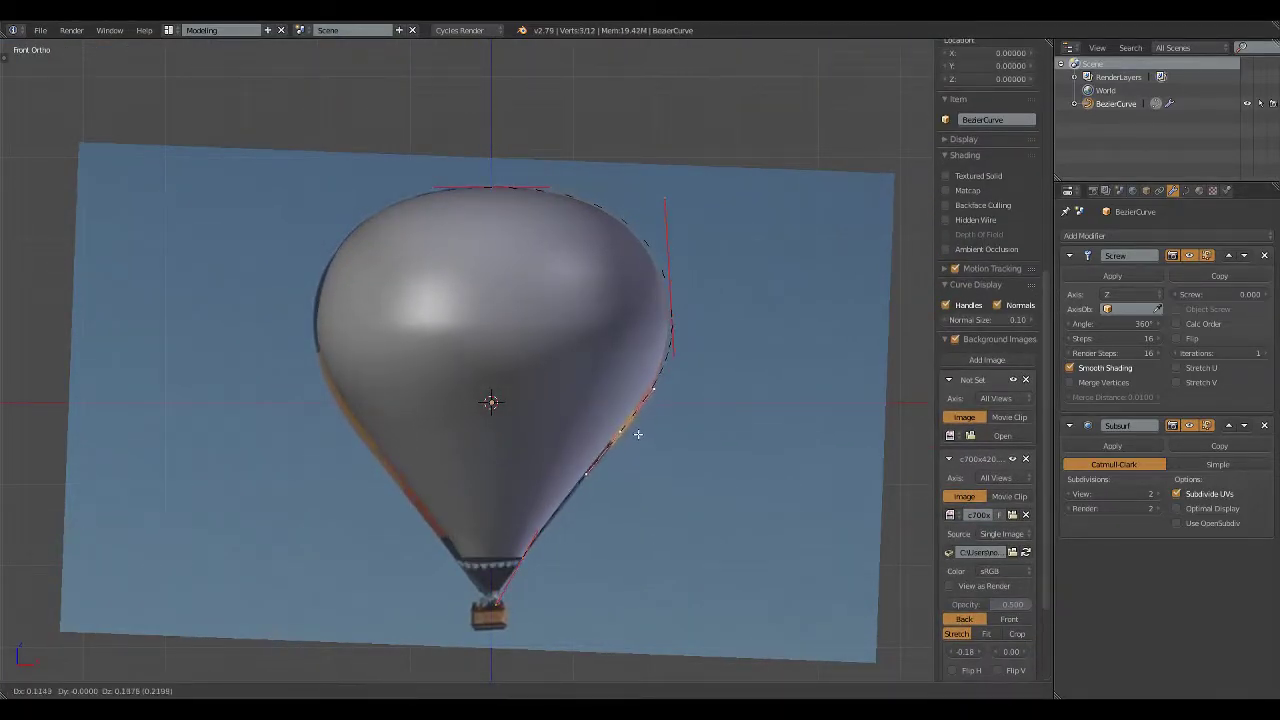
key(alt+z)
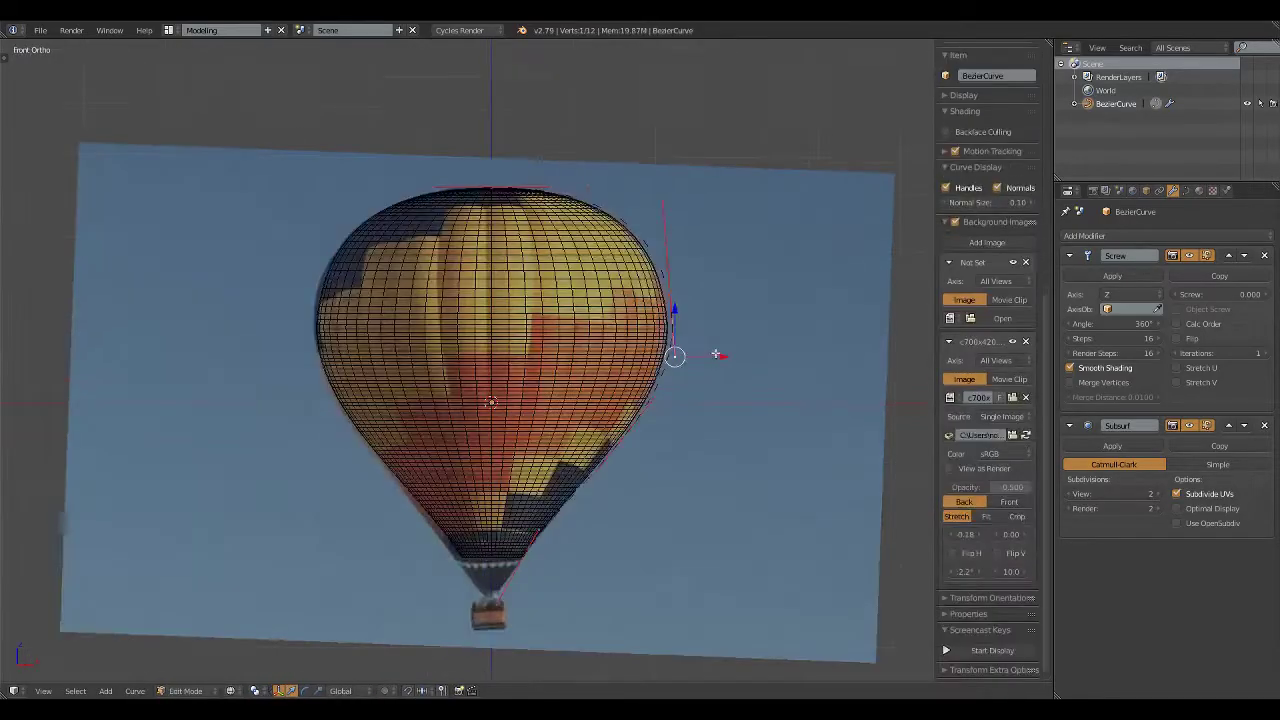
key(s)
click(648, 291)
Reposition the top-right and lower-right profile points to match the balloon outline
right_click(528, 228)
scroll(601, 219, up, 2)
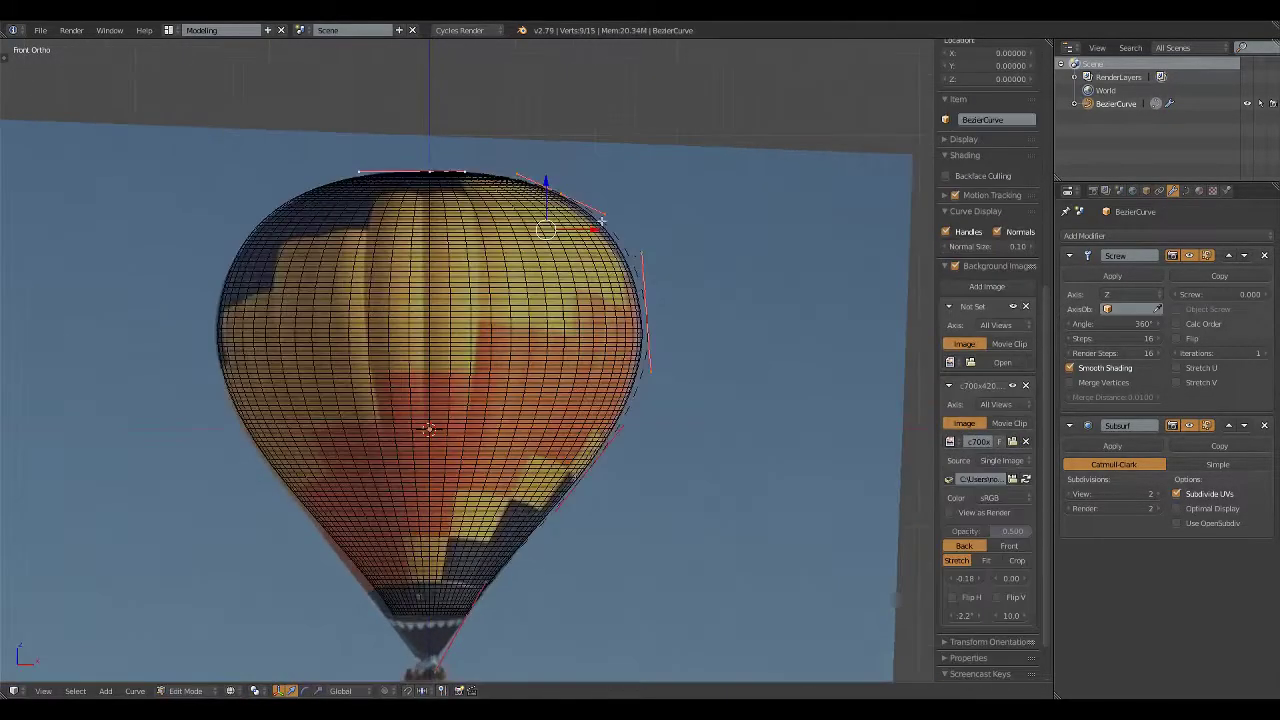
click(737, 309)
right_click(590, 466)
key(g)
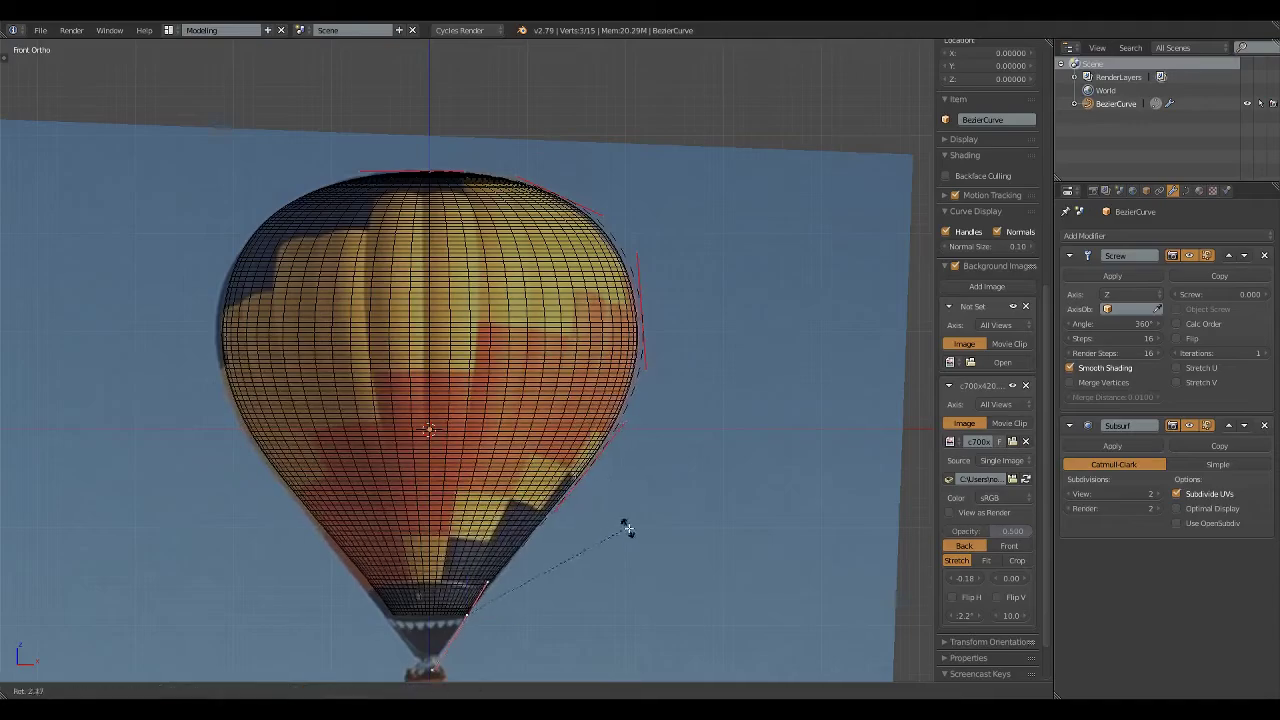
scroll(635, 520, down, 2)
Return to solid shading and convert the balloon curve into a mesh with Alt+C
key(Tab)
key(alt+z)
scroll(600, 460, up, 3)
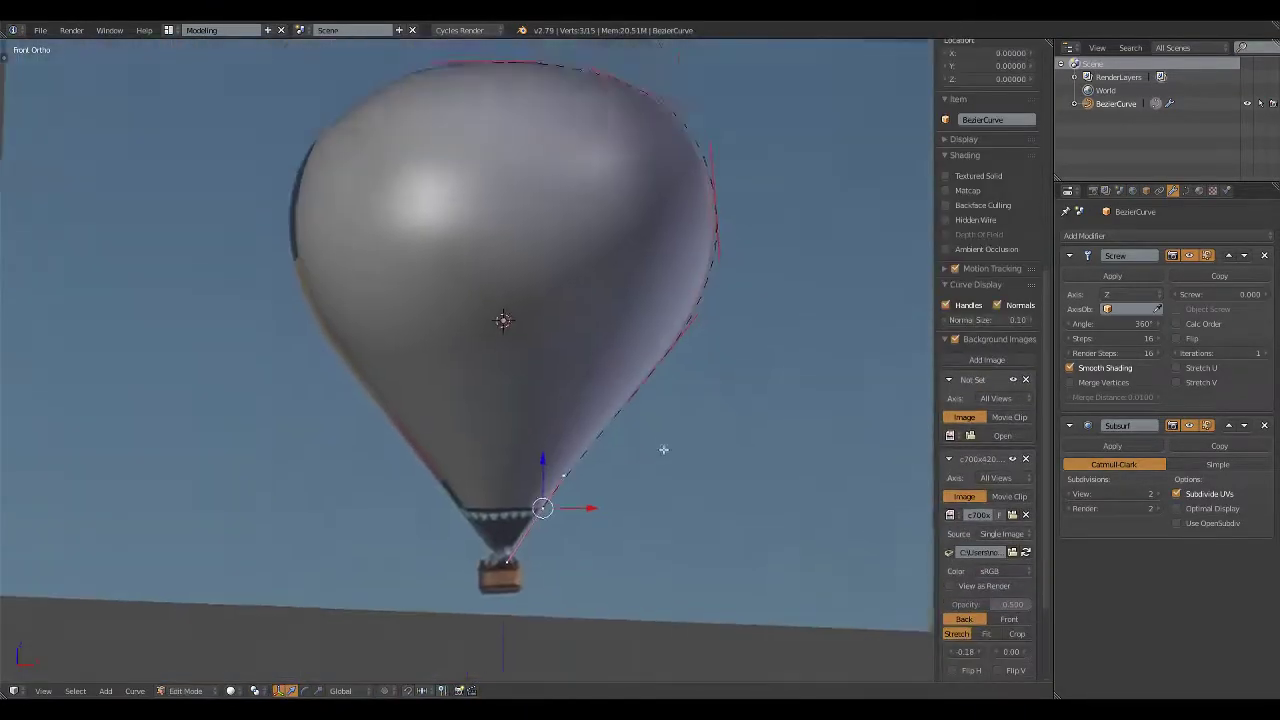
scroll(670, 445, down, 4)
click(1266, 430)
scroll(703, 385, up, 3)
key(alt+c)
click(705, 395)
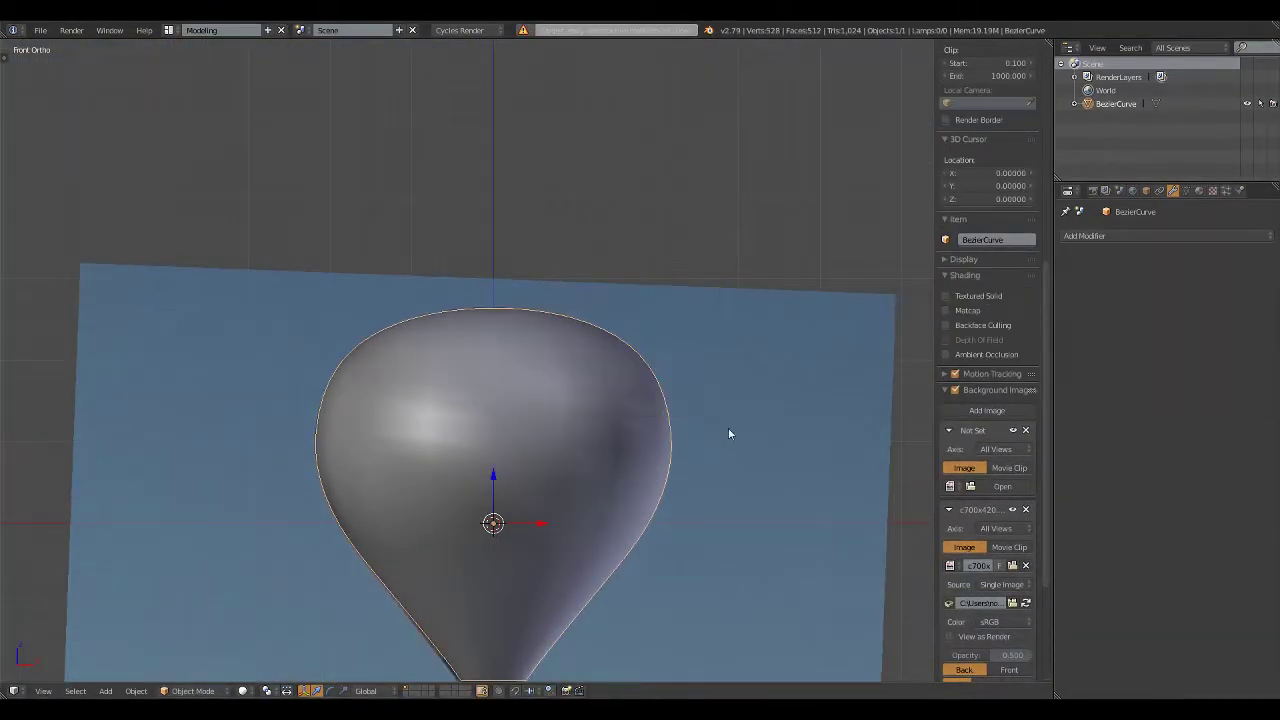
scroll(728, 434, down, 4)
middle_drag(728, 434, 540, 402)
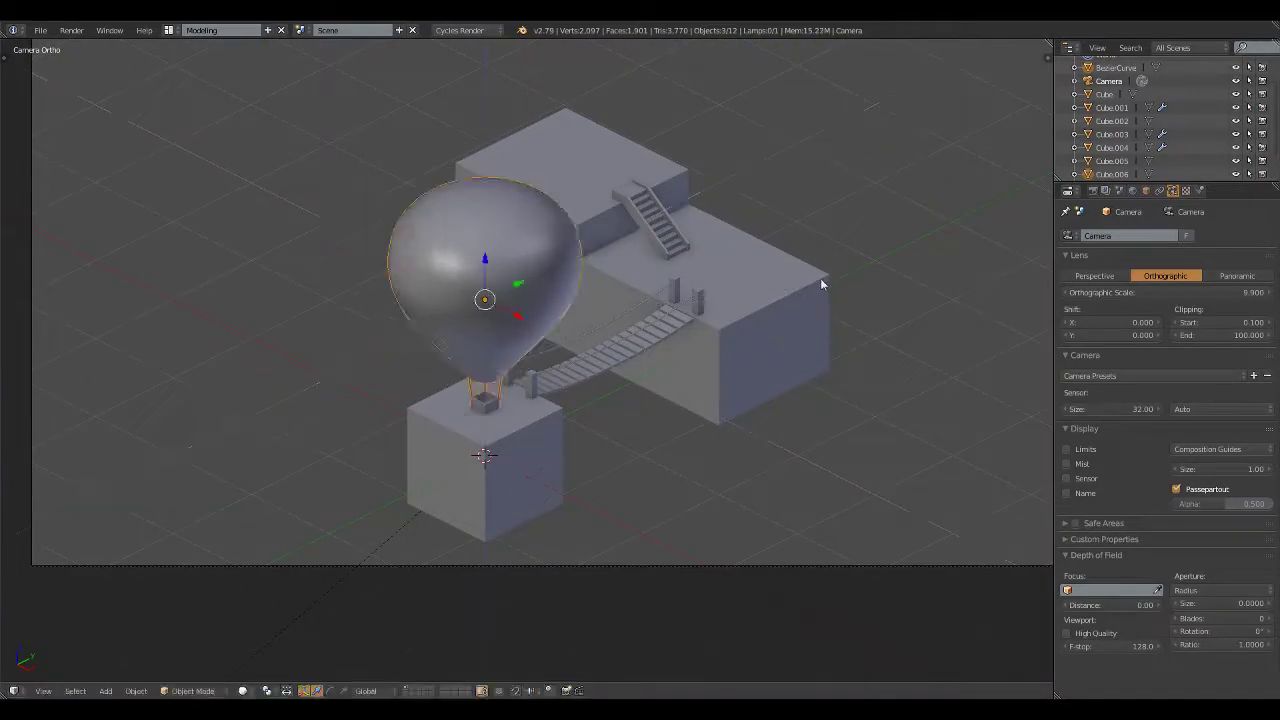
Select the rope object beside the basket, scale it into place, and deselect its vertices
click(484, 400)
scroll(449, 434, up, 3)
scroll(455, 434, up, 2)
scroll(450, 360, down, 1)
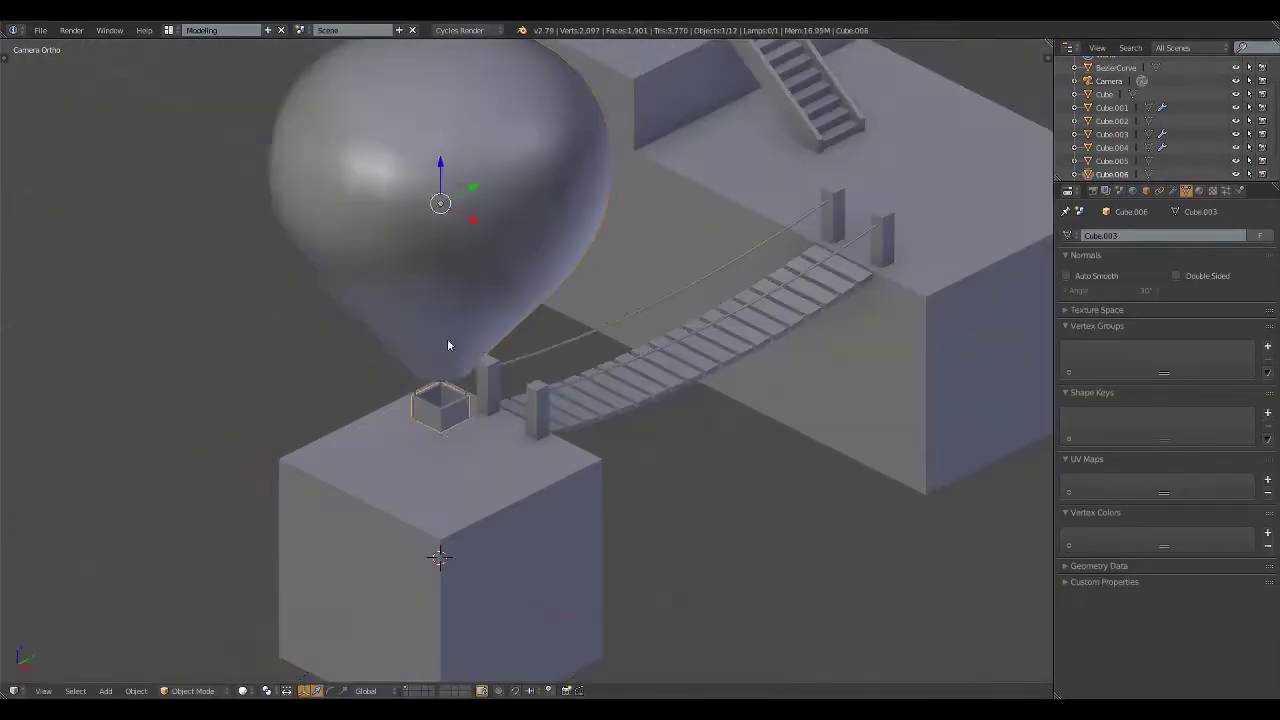
click(447, 345)
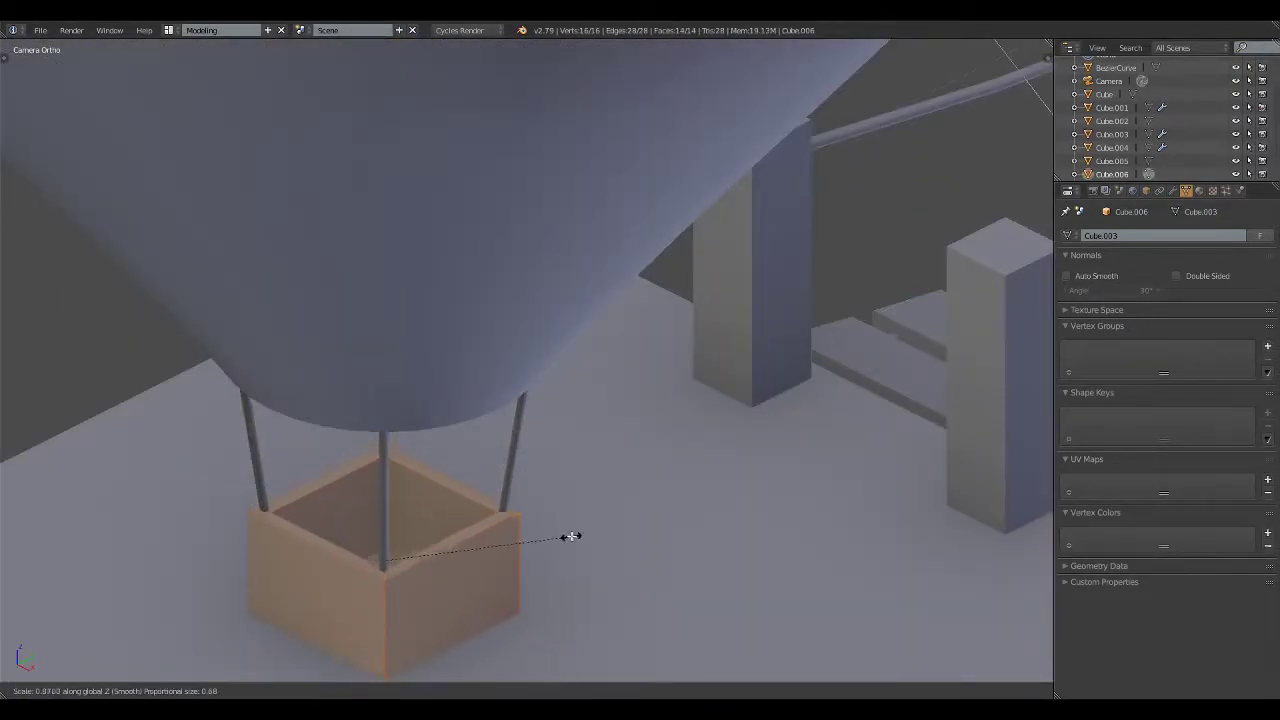
click(570, 536)
key(a)
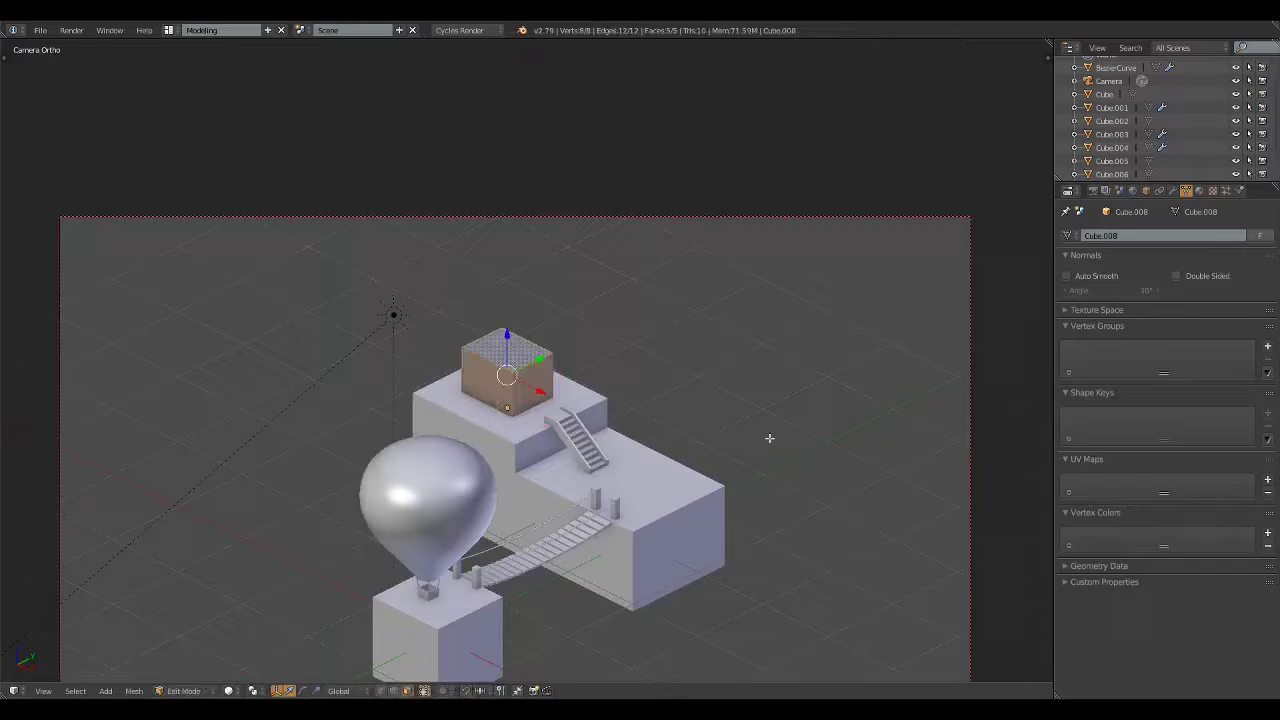
Select only the top face of the house block
click(512, 352)
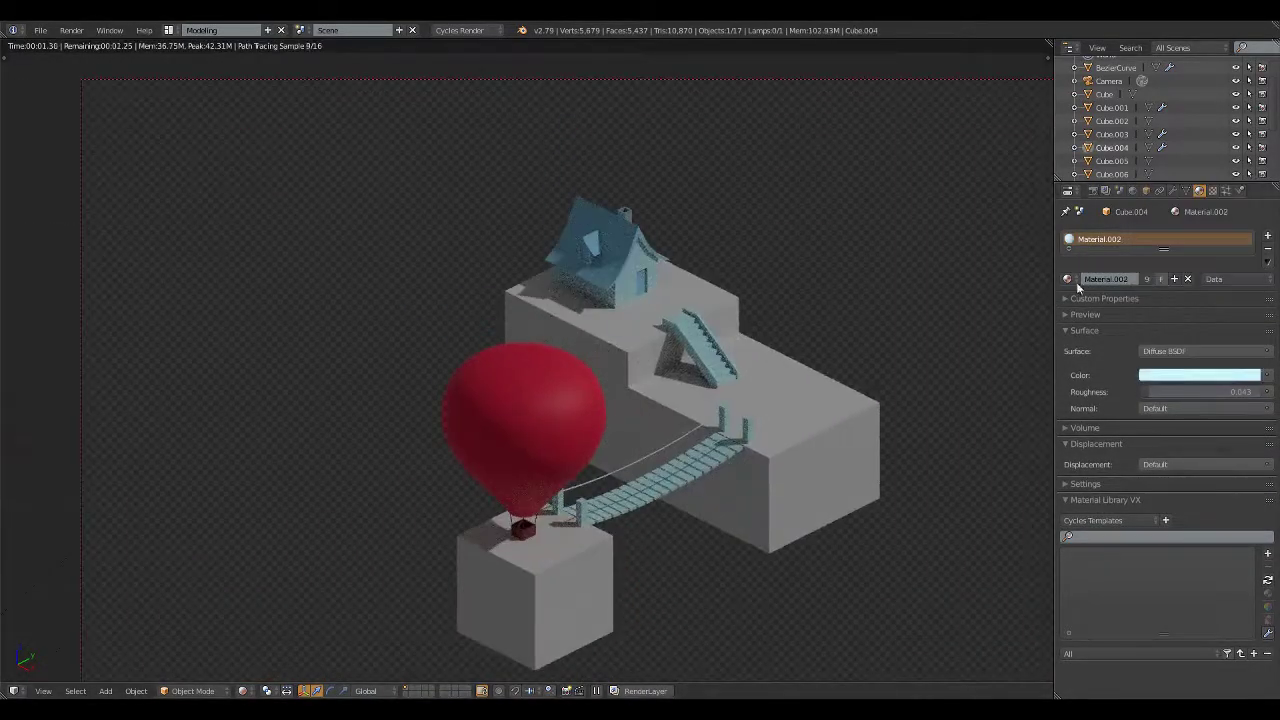
Assign the existing blue Material.005 to this part and lighten it to a paler blue
click(1108, 363)
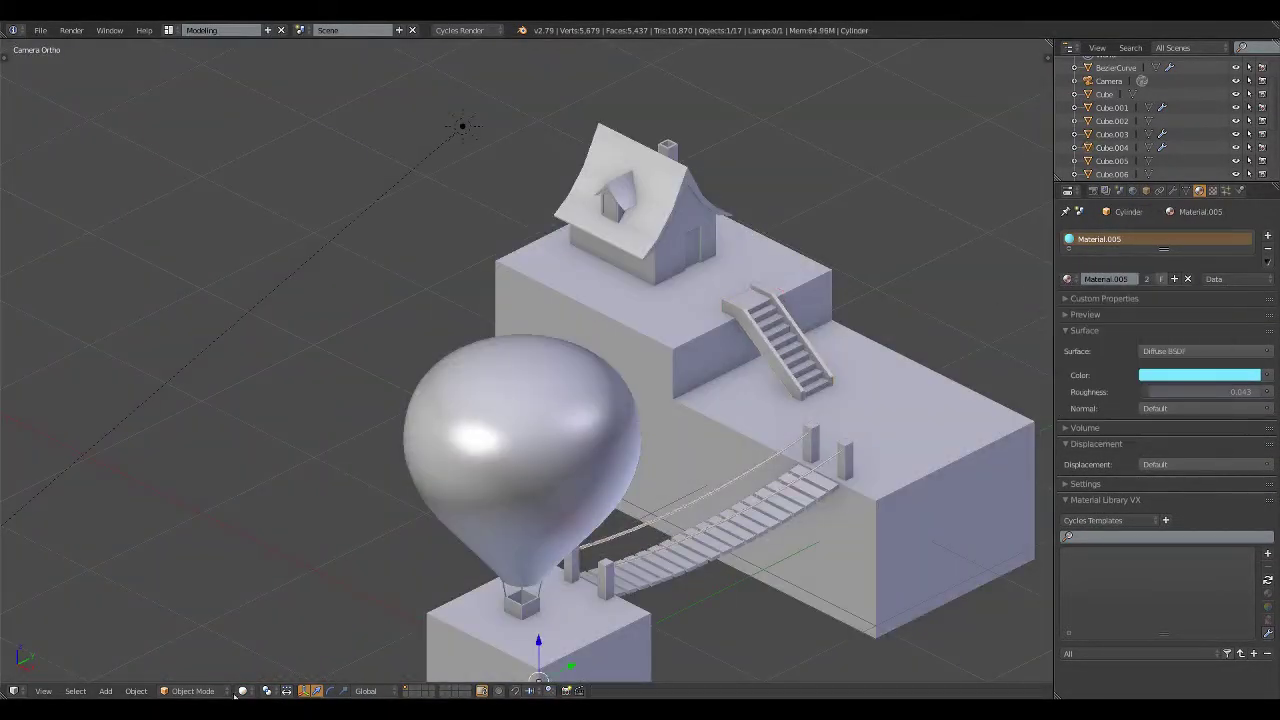
click(1067, 279)
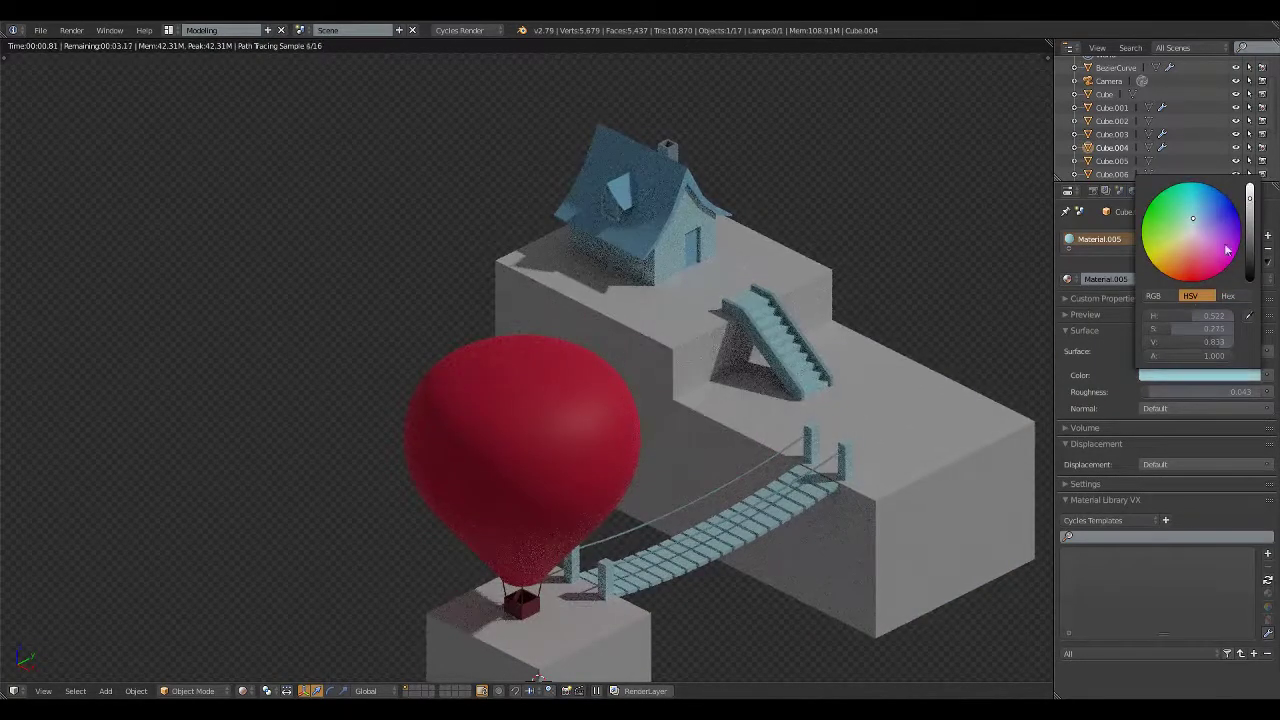
drag(1189, 325, 1170, 325)
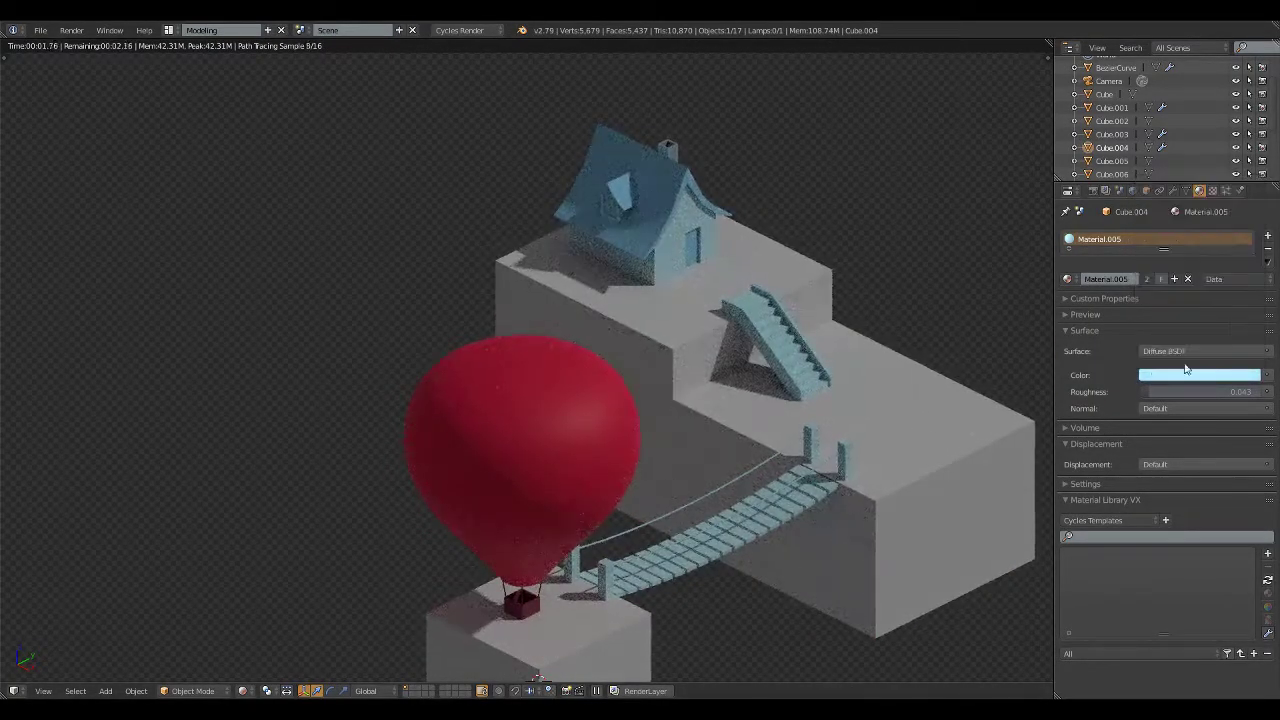
scroll(841, 385, down, 4)
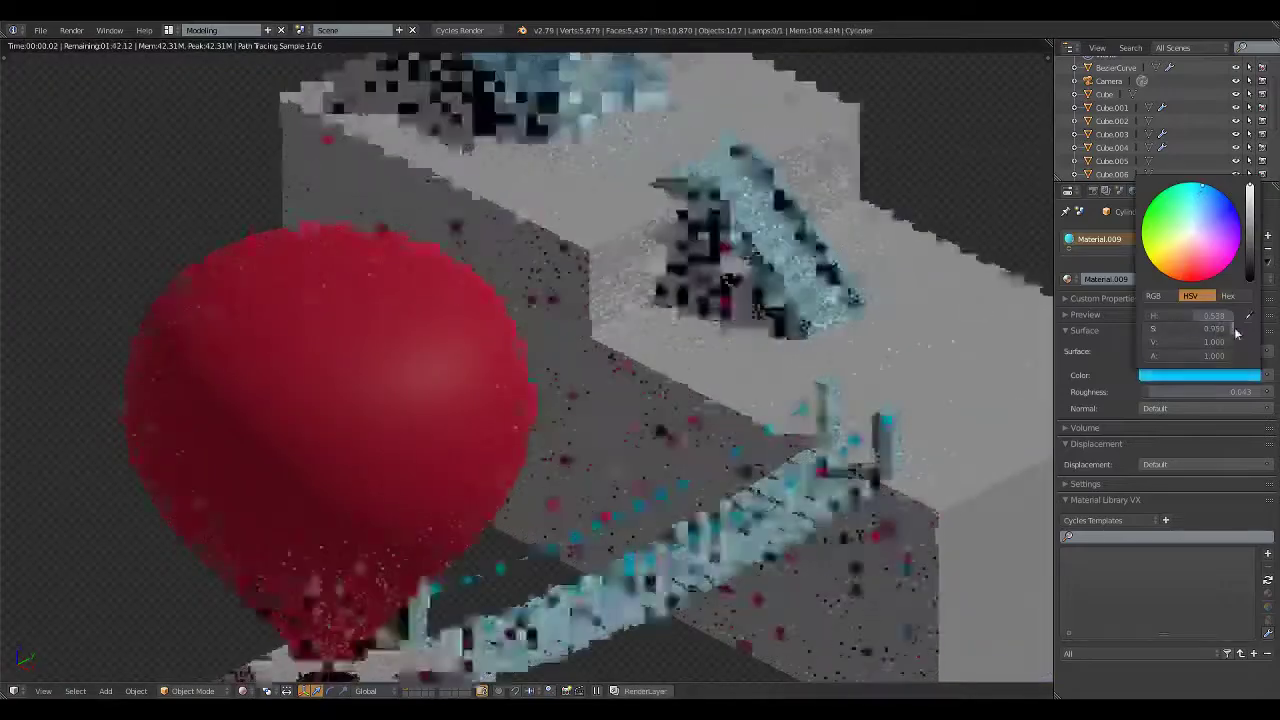